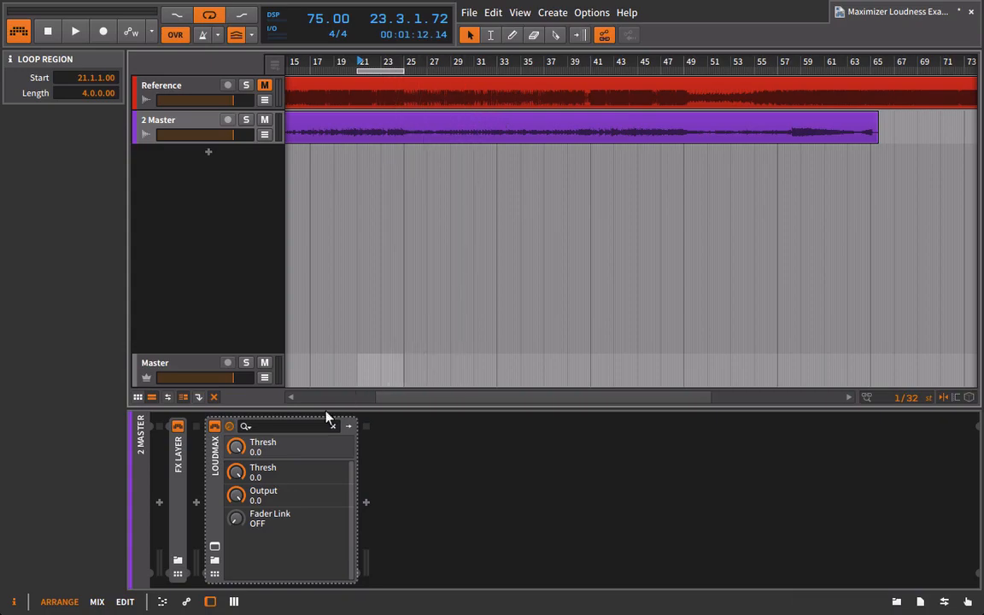
# Open the LoudMax plugin window, switch to the mixer view, and play the loop with the plugin window clear of the track meters.
pyautogui.click(215, 547)
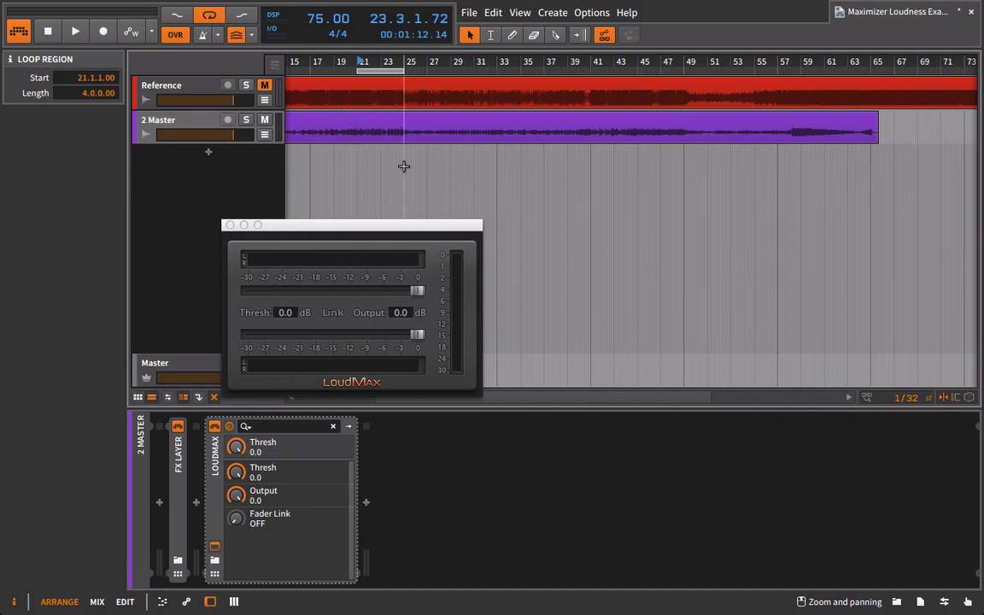
pyautogui.press('space')
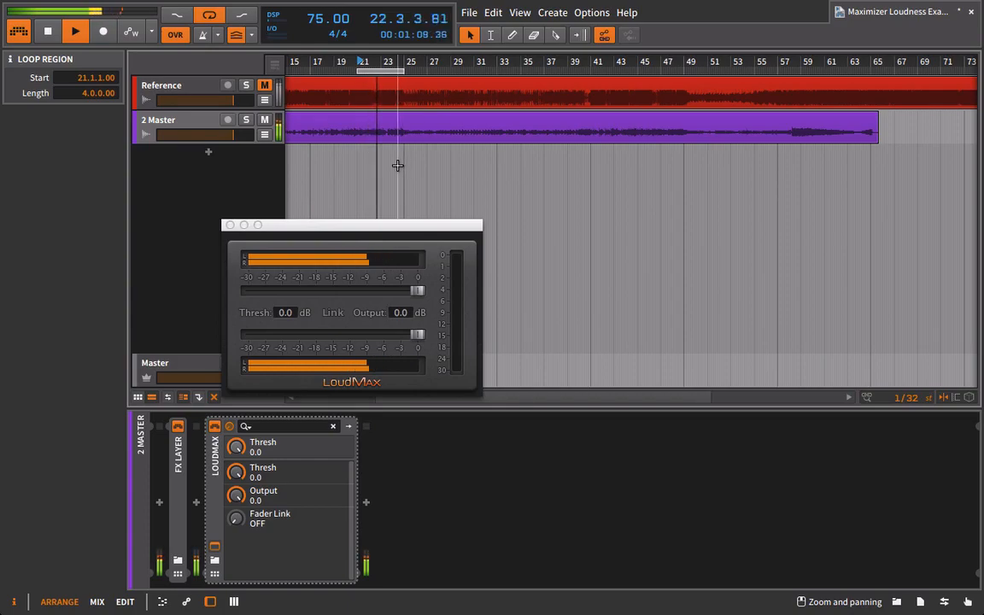
pyautogui.hotkey('alt', '2')
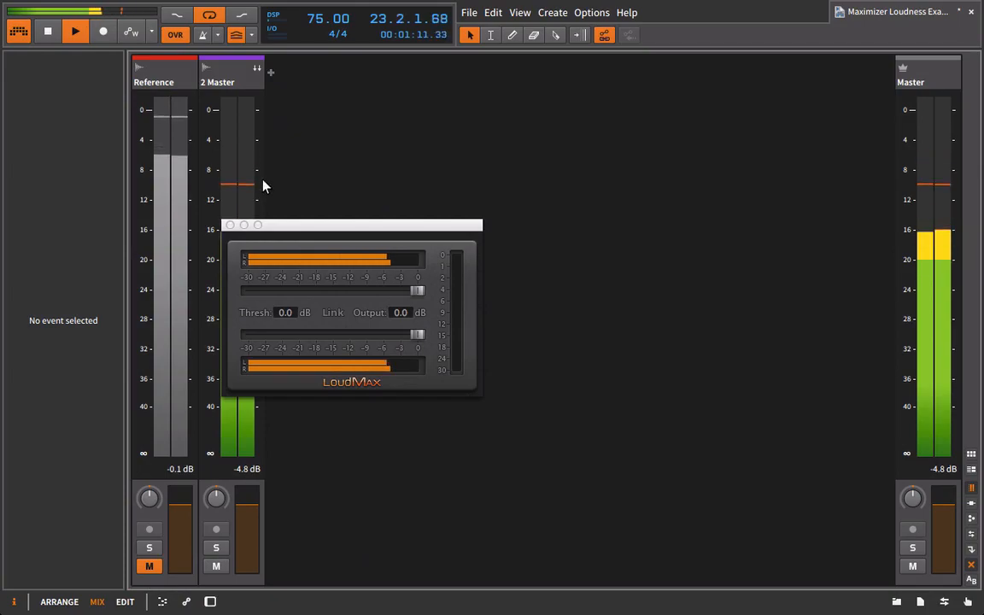
pyautogui.moveTo(291, 224); pyautogui.dragTo(431, 107)
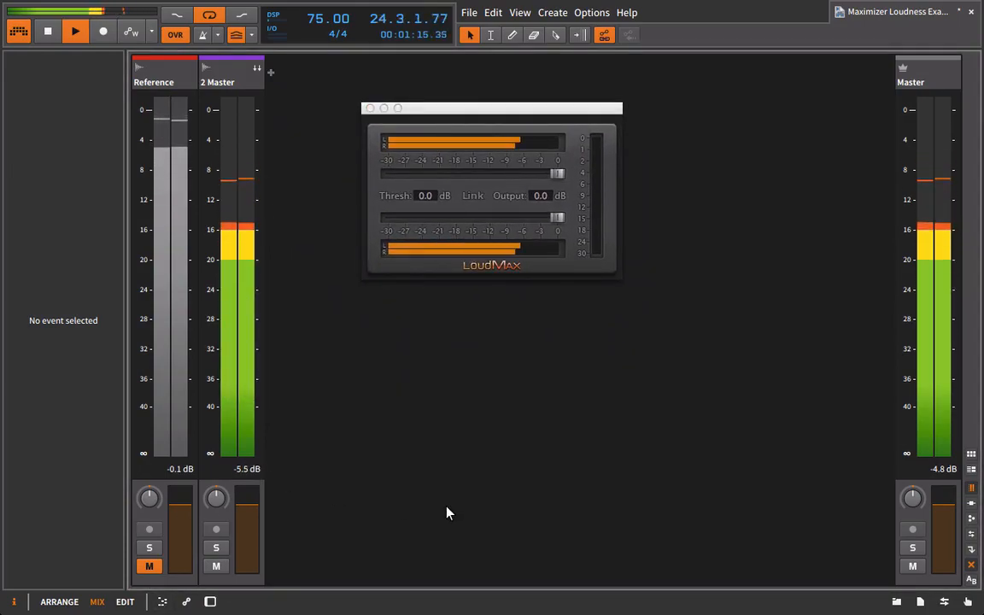
pyautogui.press('space')
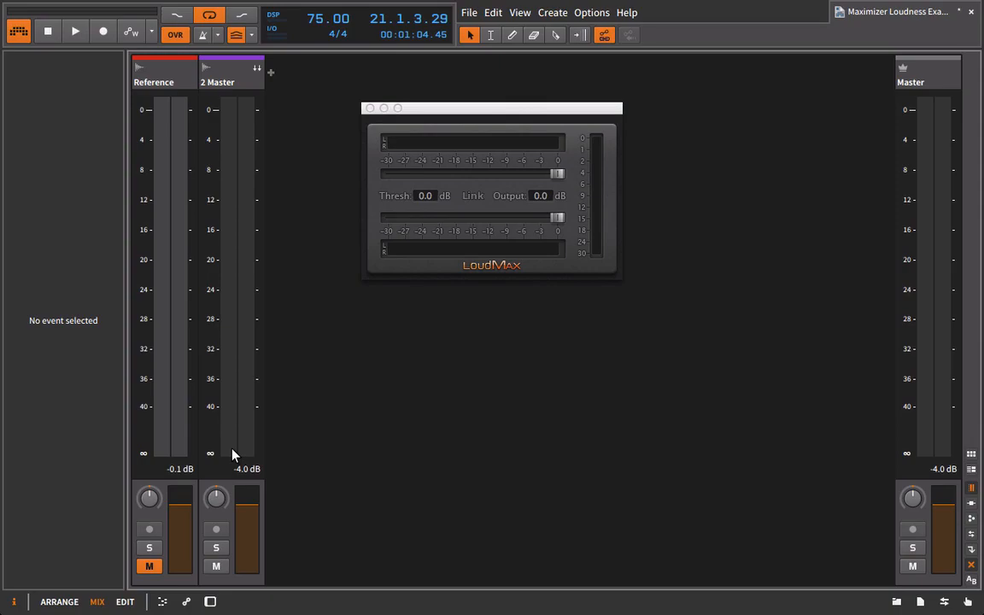
# Link LoudMax's threshold and output faders and lower both to -15.8 dB while the loop plays.
pyautogui.click(562, 117)
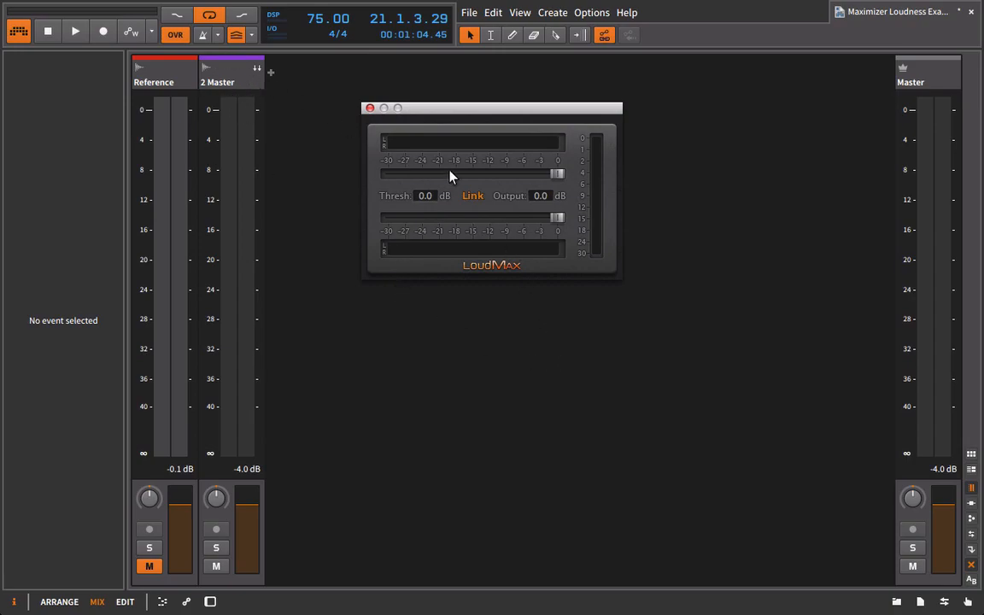
pyautogui.press('space')
pyautogui.moveTo(558, 175); pyautogui.dragTo(467, 187)
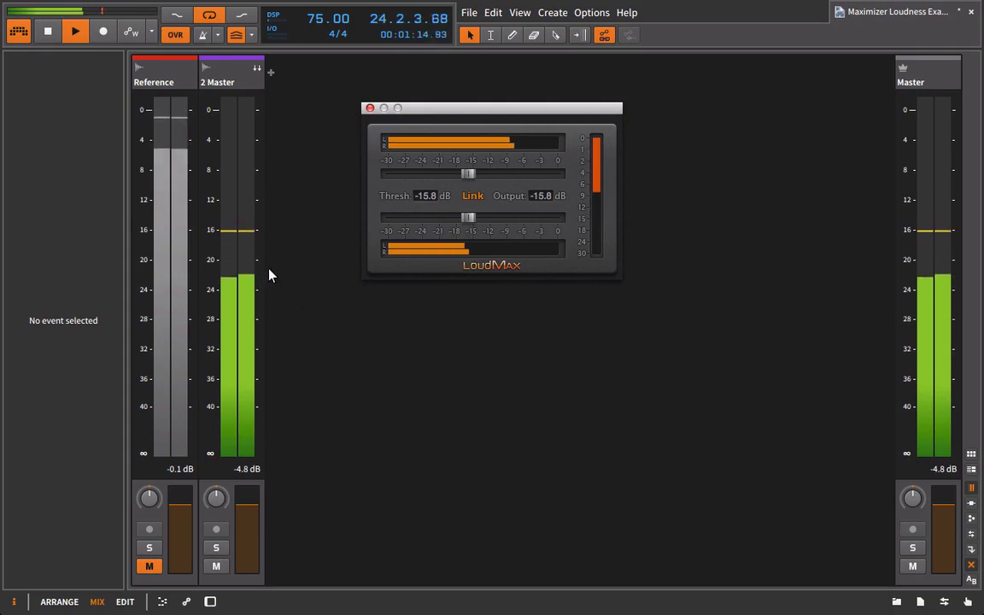
pyautogui.press('space')
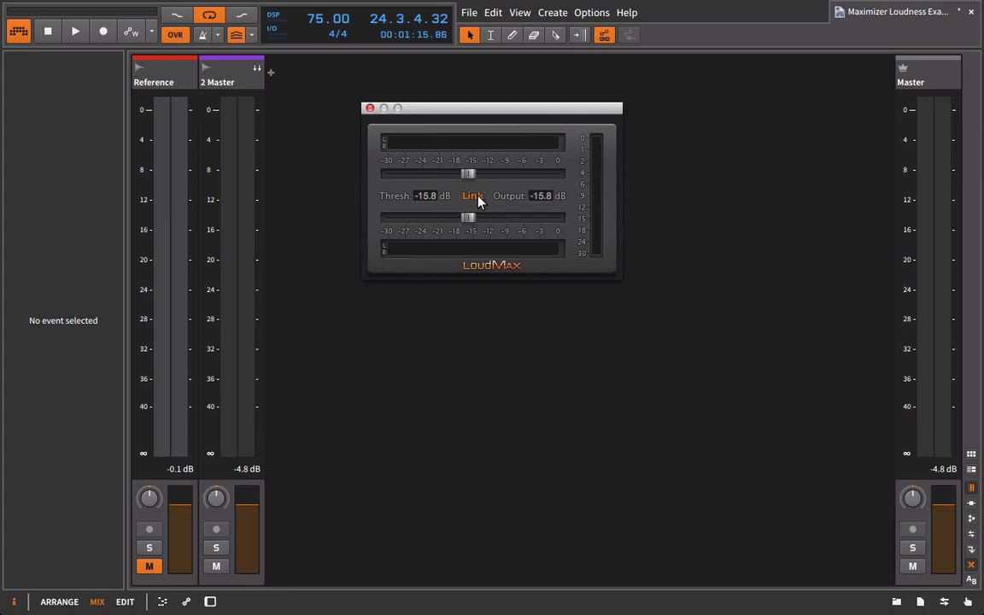
# Unlink the LoudMax faders, raise the output to -0.3 dB during playback, and show the device chain.
pyautogui.press('space')
pyautogui.moveTo(469, 217); pyautogui.dragTo(556, 220)
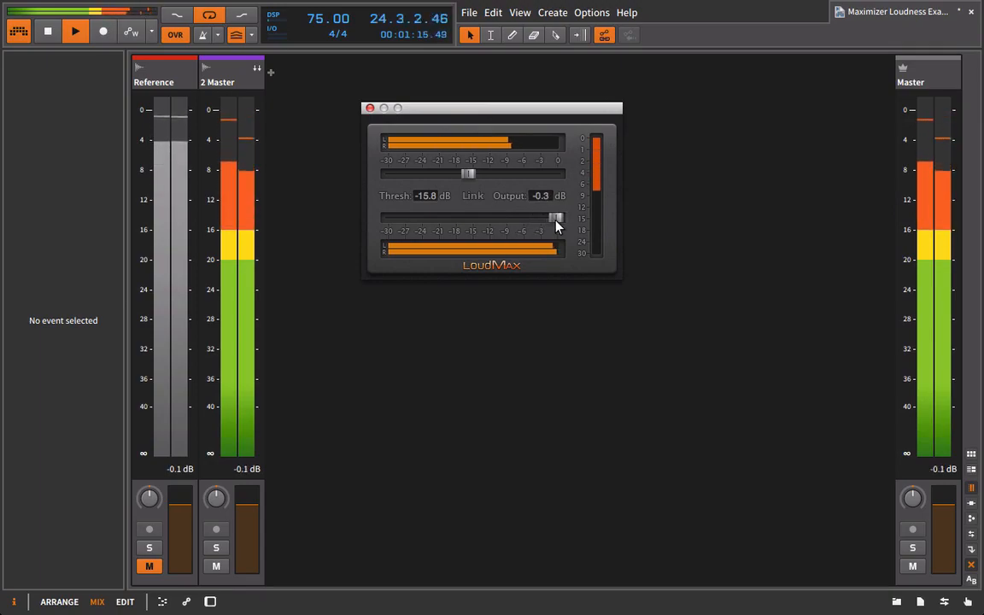
pyautogui.click(213, 601)
pyautogui.click(213, 601)
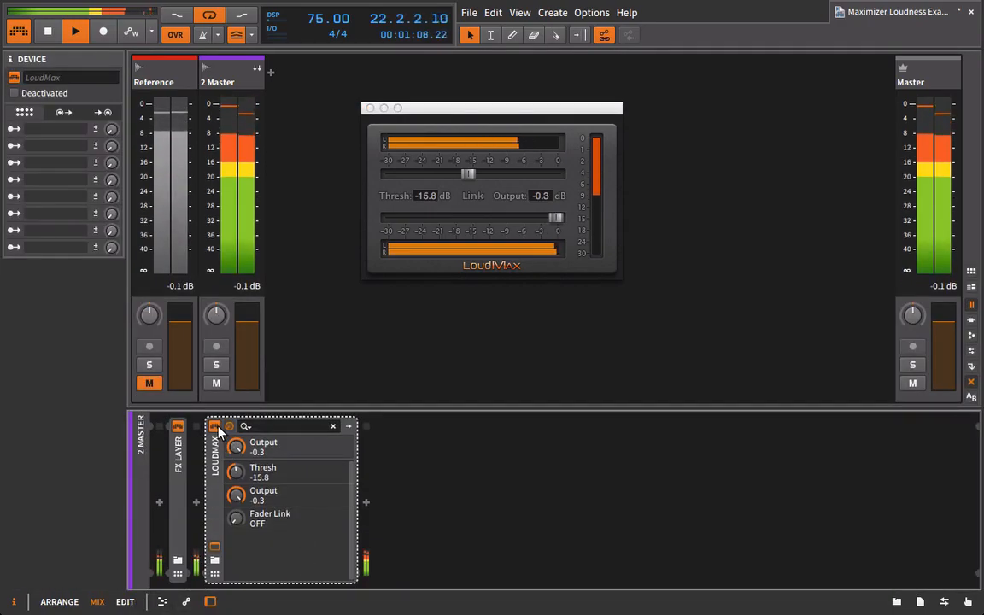
# Play the loop while bypassing and re-enabling LoudMax to compare the sound with and without limiting.
pyautogui.press('space')
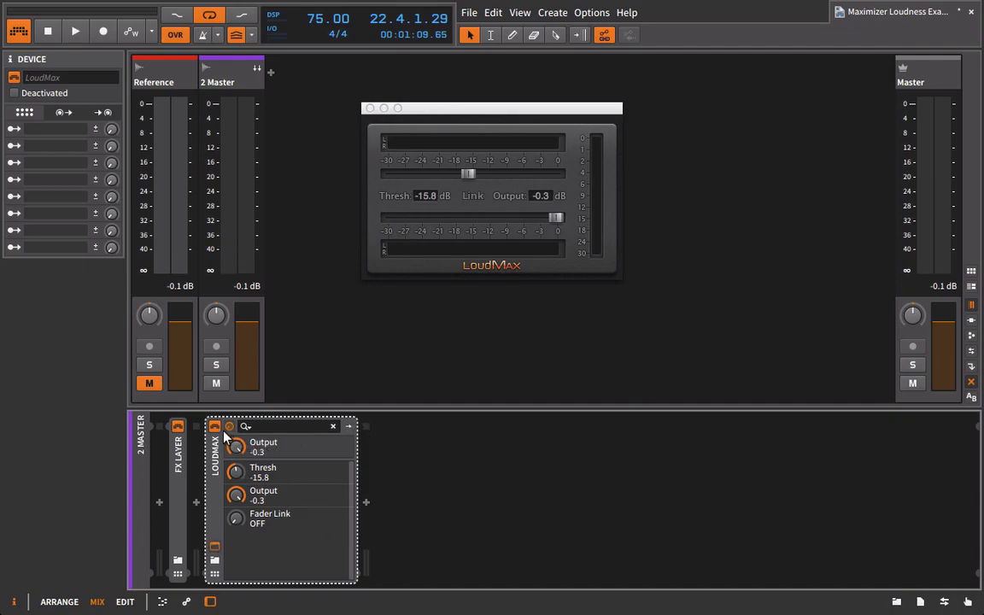
pyautogui.press('space')
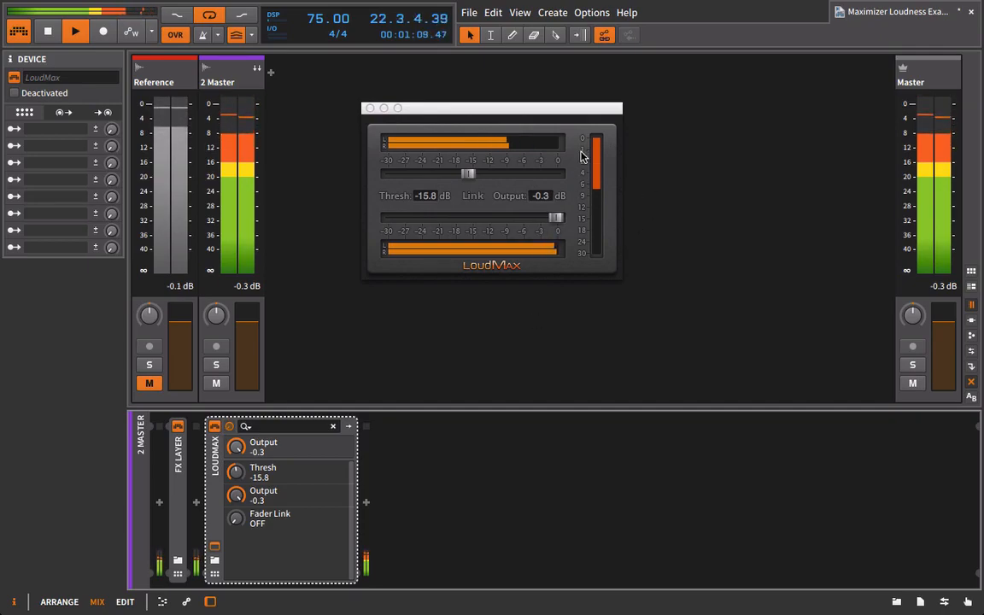
pyautogui.click(214, 427)
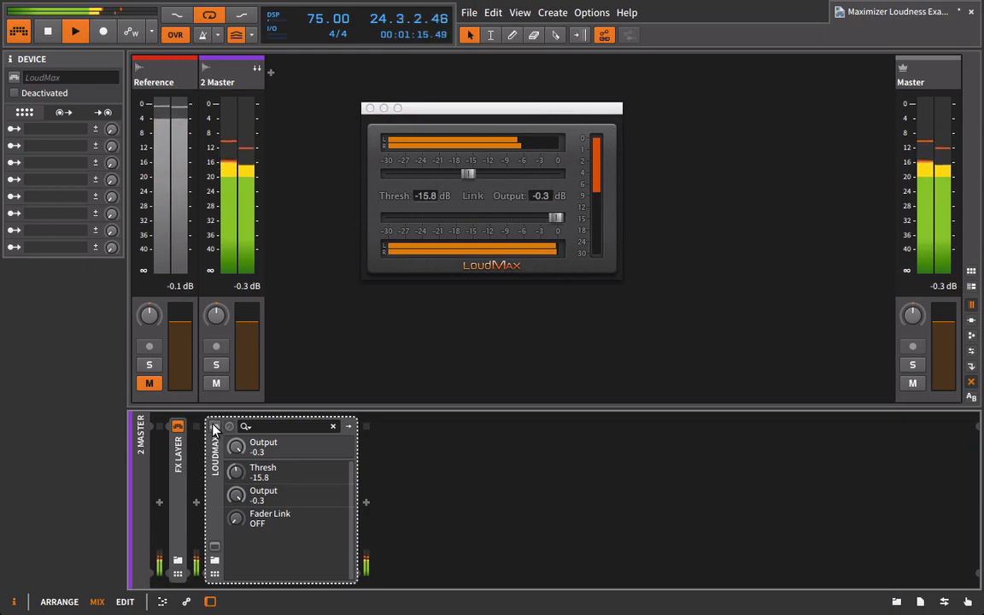
pyautogui.click(215, 426)
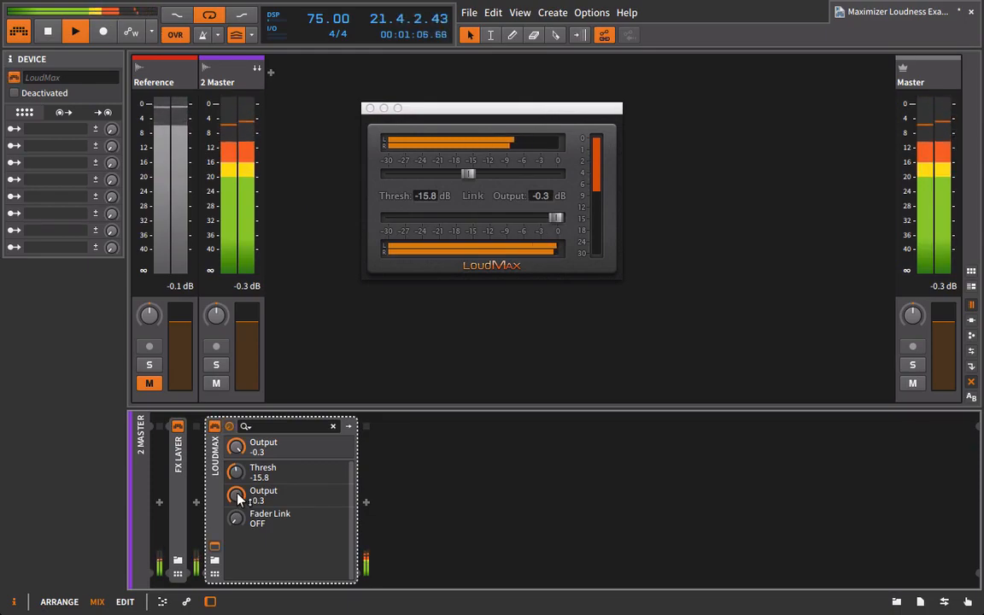
# Raise LoudMax's threshold to -11.2 dB, and further to -8.3 dB while playing the loop.
pyautogui.moveTo(468, 168); pyautogui.dragTo(494, 179)
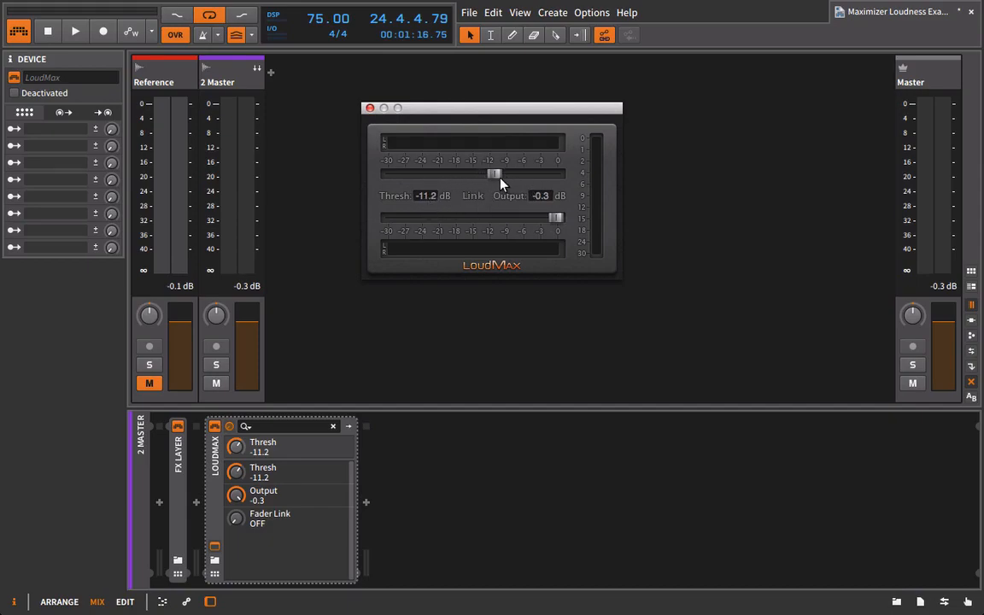
pyautogui.press('space')
pyautogui.moveTo(494, 180); pyautogui.dragTo(511, 182)
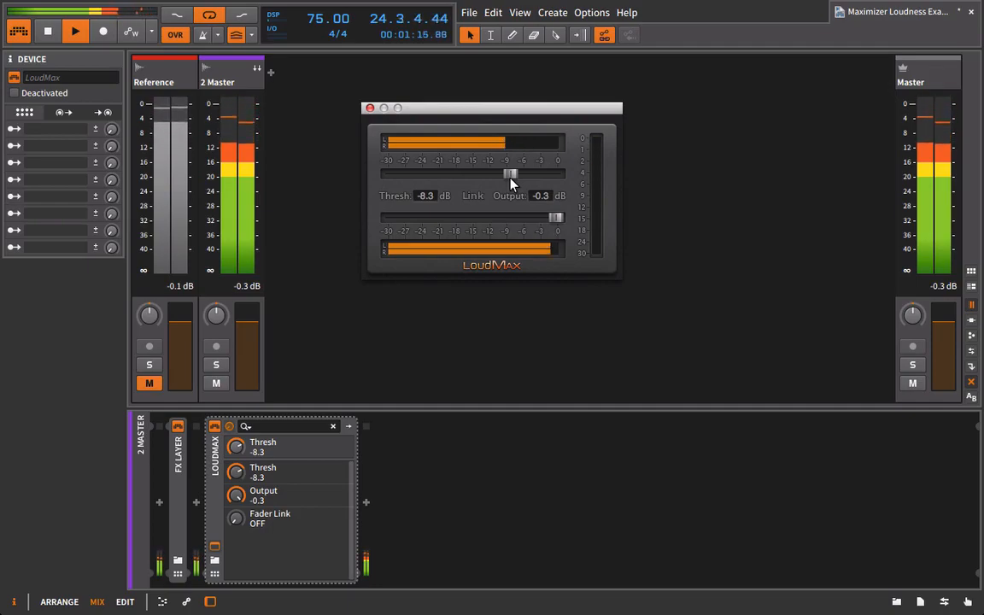
pyautogui.press('space')
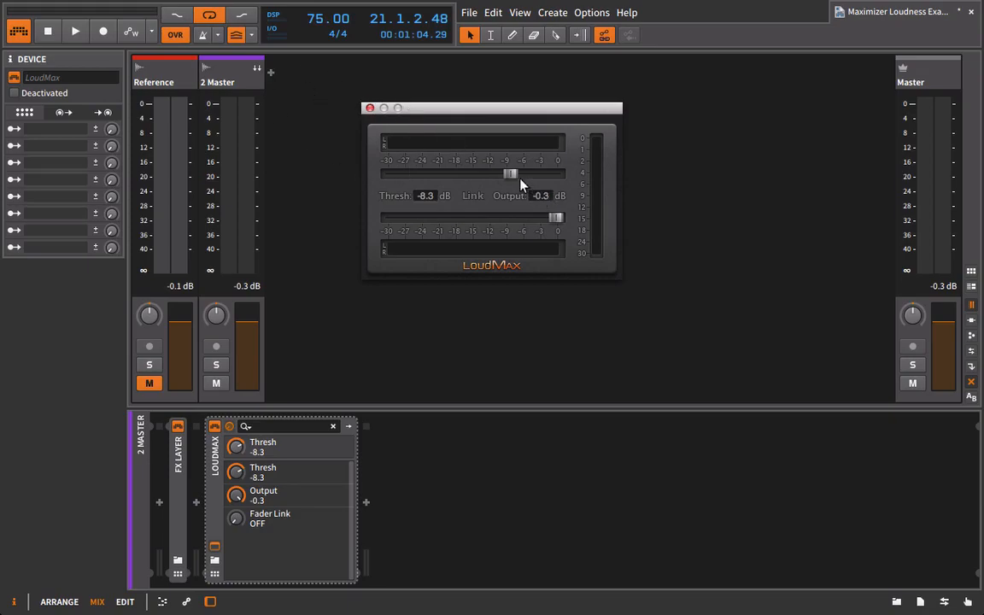
# During playback, lower LoudMax's threshold to -22.4 dB to hear heavy limiting, and bring it back up to -9.3 dB.
pyautogui.press('space')
pyautogui.moveTo(510, 175); pyautogui.dragTo(430, 177)
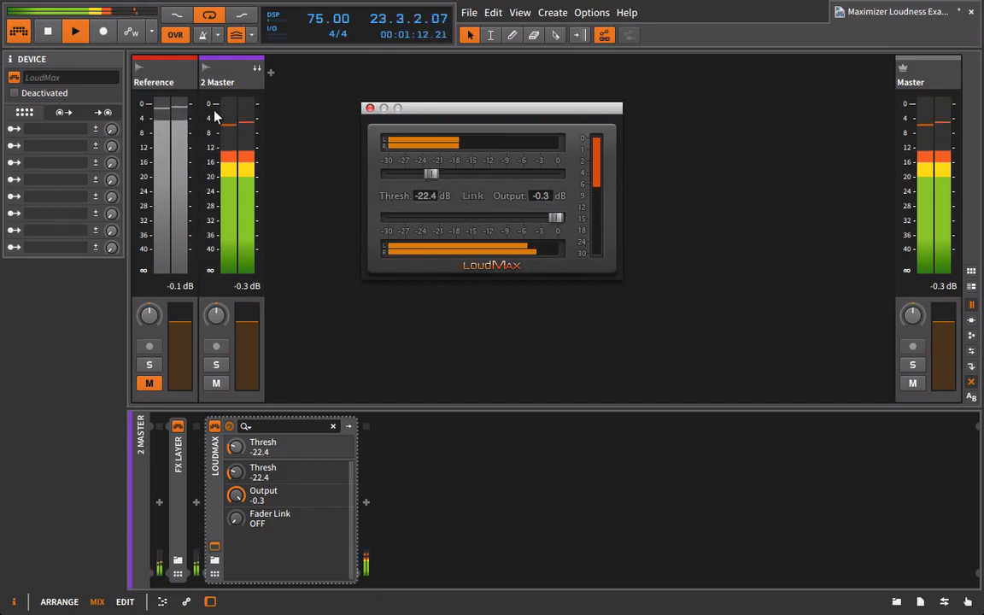
pyautogui.moveTo(431, 175); pyautogui.dragTo(504, 182)
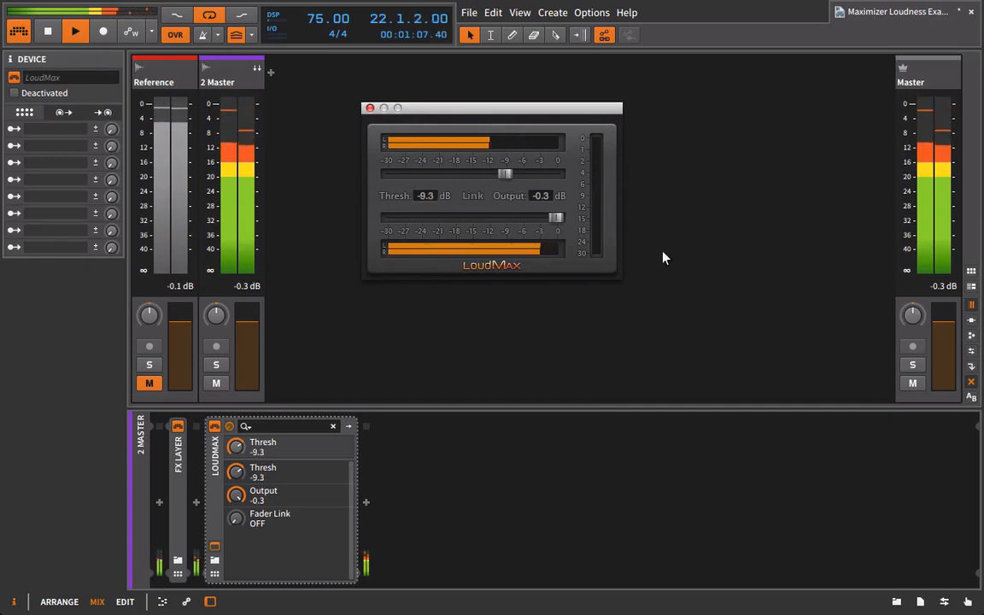
pyautogui.press('space')
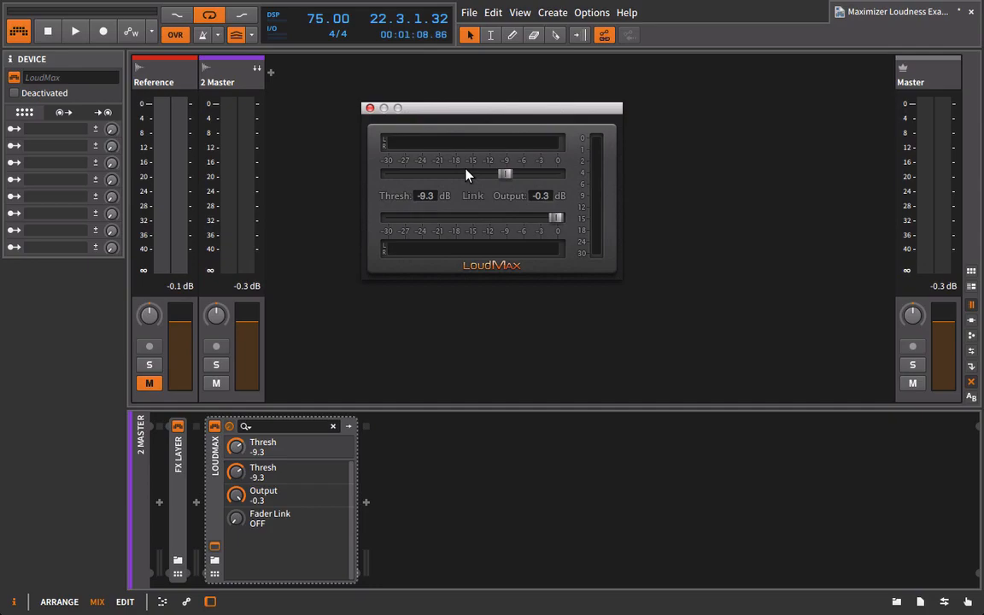
# Set LoudMax's threshold to -3.0 dB and duplicate the device on the 2 Master track.
pyautogui.moveTo(509, 190)
pyautogui.mouseDown()
pyautogui.moveTo(505, 181)
pyautogui.moveTo(520, 186)
pyautogui.moveTo(510, 188)
pyautogui.mouseUp()
pyautogui.moveTo(516, 176); pyautogui.dragTo(538, 176)
pyautogui.click(220, 468)
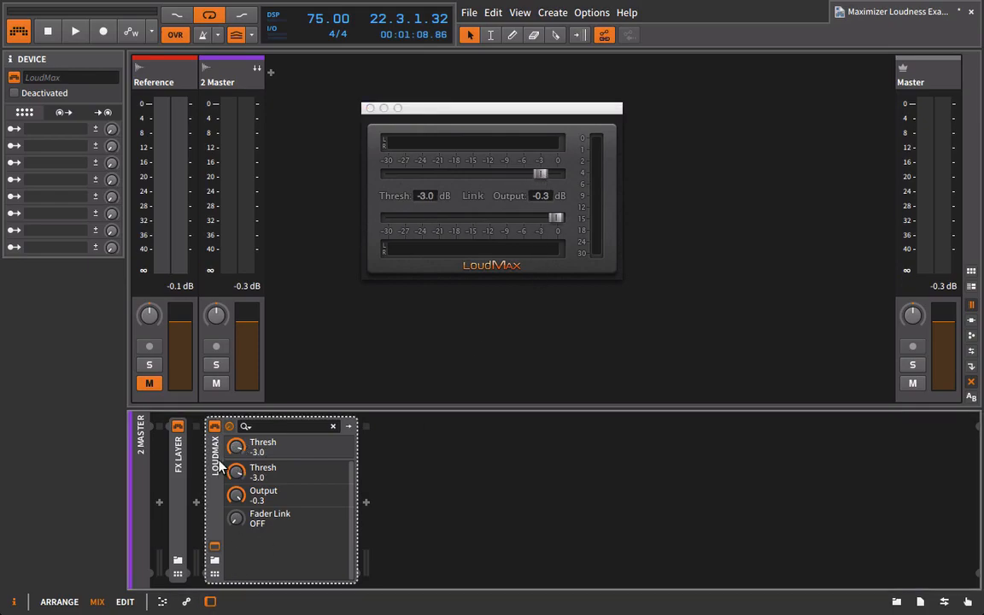
pyautogui.hotkey('ctrl', 'd')
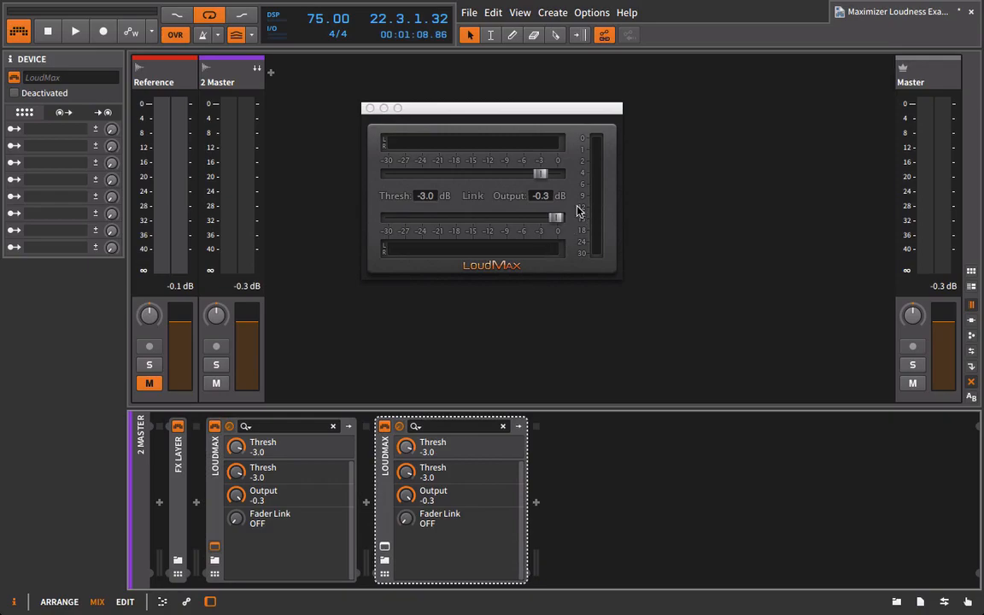
# Set the first LoudMax's output to -1.0 dB and the duplicate's output to -0.2 dB.
pyautogui.click(555, 221)
pyautogui.moveTo(555, 222); pyautogui.dragTo(551, 221)
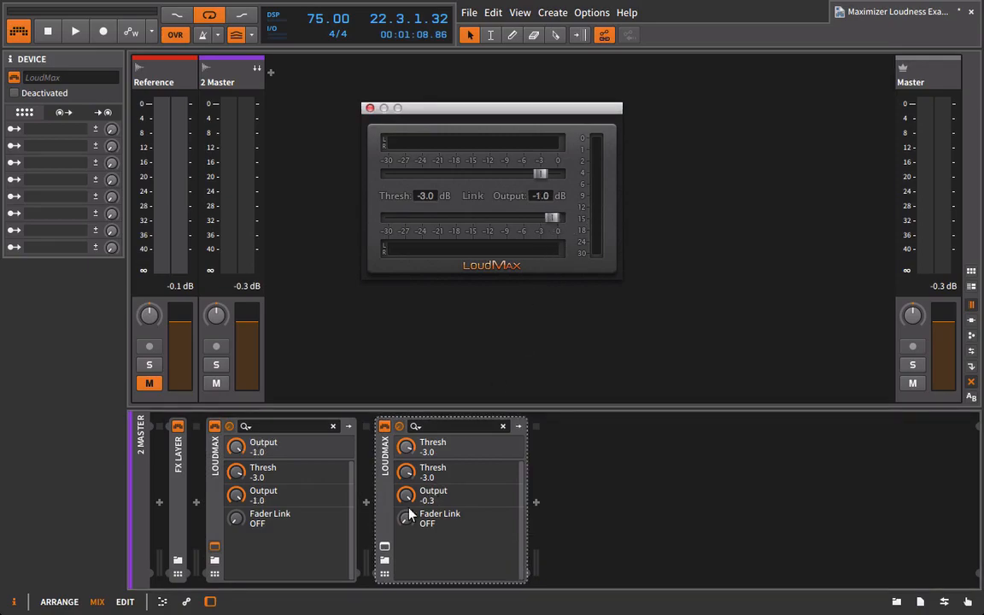
pyautogui.click(385, 547)
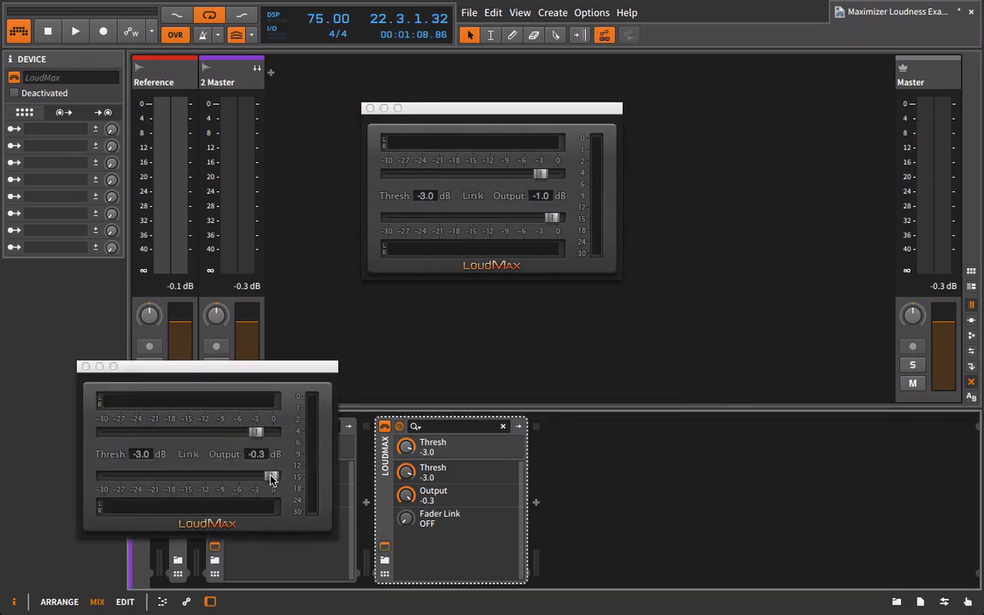
pyautogui.moveTo(271, 480); pyautogui.dragTo(271, 480)
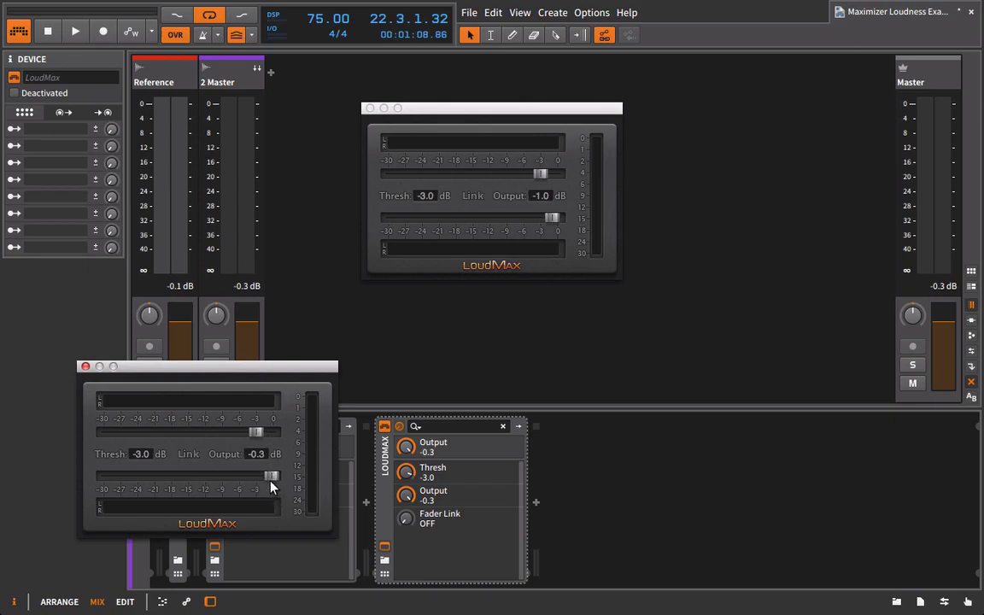
pyautogui.moveTo(271, 480); pyautogui.dragTo(272, 481)
# Place the second LoudMax window beside the first and reset both thresholds to 0.0 dB.
pyautogui.moveTo(416, 457); pyautogui.dragTo(406, 447)
pyautogui.moveTo(305, 376); pyautogui.dragTo(773, 288)
pyautogui.moveTo(656, 289); pyautogui.dragTo(783, 137)
pyautogui.moveTo(868, 197); pyautogui.dragTo(920, 201)
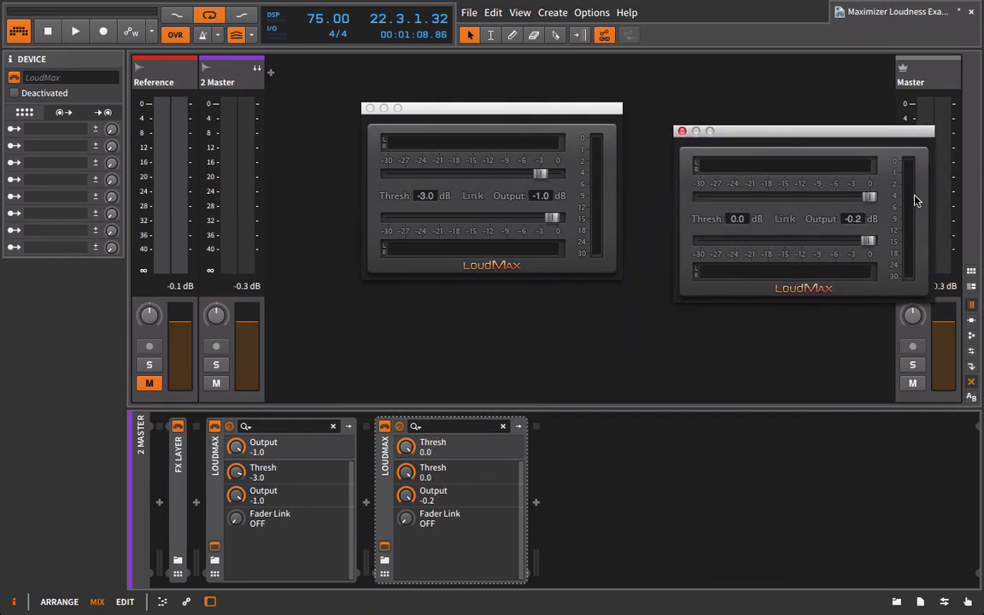
pyautogui.click(542, 173)
pyautogui.moveTo(544, 175); pyautogui.dragTo(611, 160)
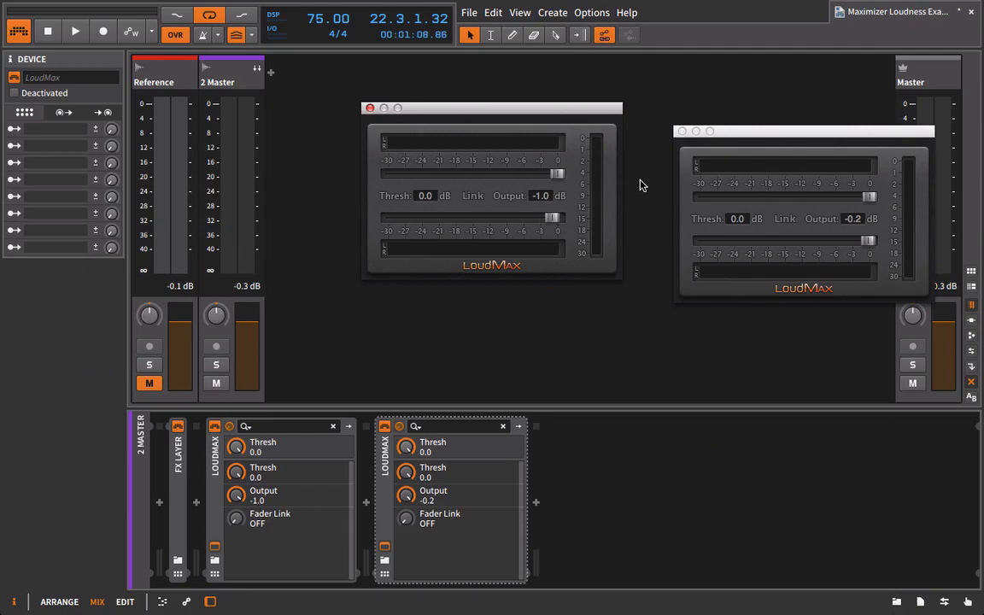
# While the loop plays, lower the first LoudMax's threshold to -7.4 dB and the second's to -2.6 dB.
pyautogui.press('space')
pyautogui.moveTo(561, 183); pyautogui.dragTo(518, 188)
pyautogui.moveTo(869, 205); pyautogui.dragTo(854, 208)
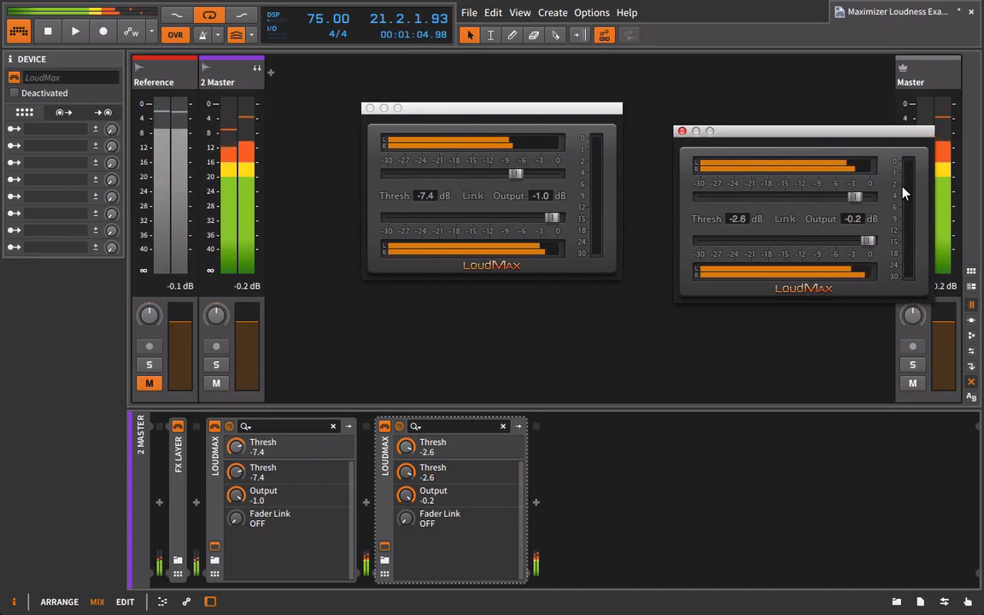
pyautogui.press('space')
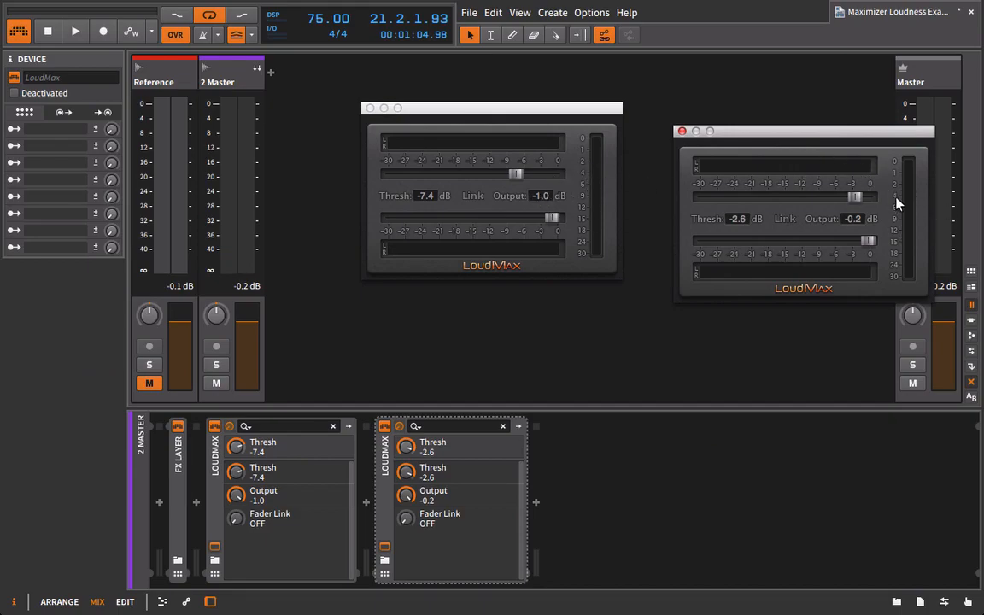
# Align the second LoudMax window with the first and lower the second's threshold to -3.7 dB during playback.
pyautogui.moveTo(747, 132); pyautogui.dragTo(722, 110)
pyautogui.press('space')
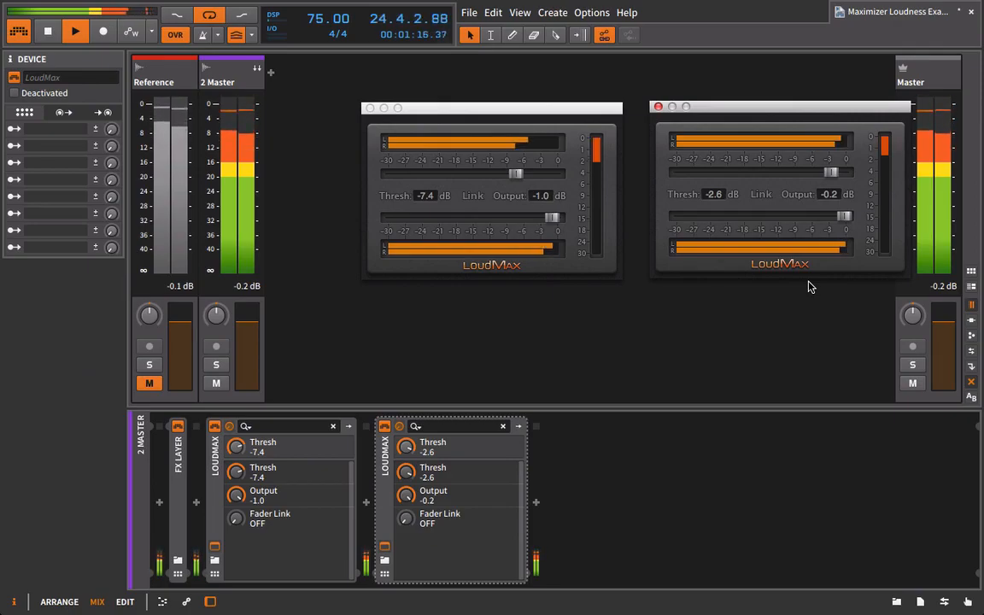
pyautogui.moveTo(831, 171); pyautogui.dragTo(825, 178)
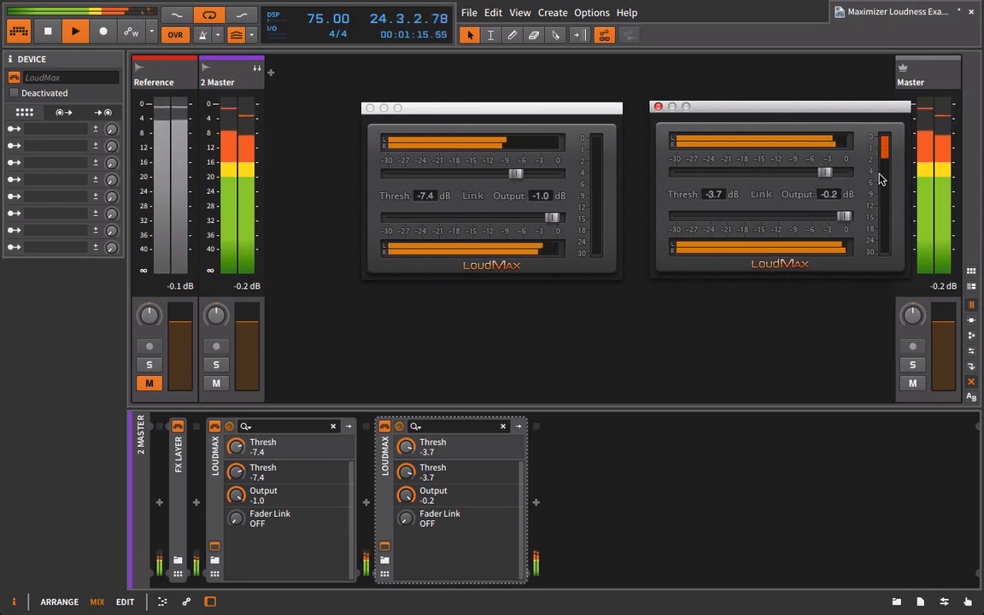
pyautogui.press('space')
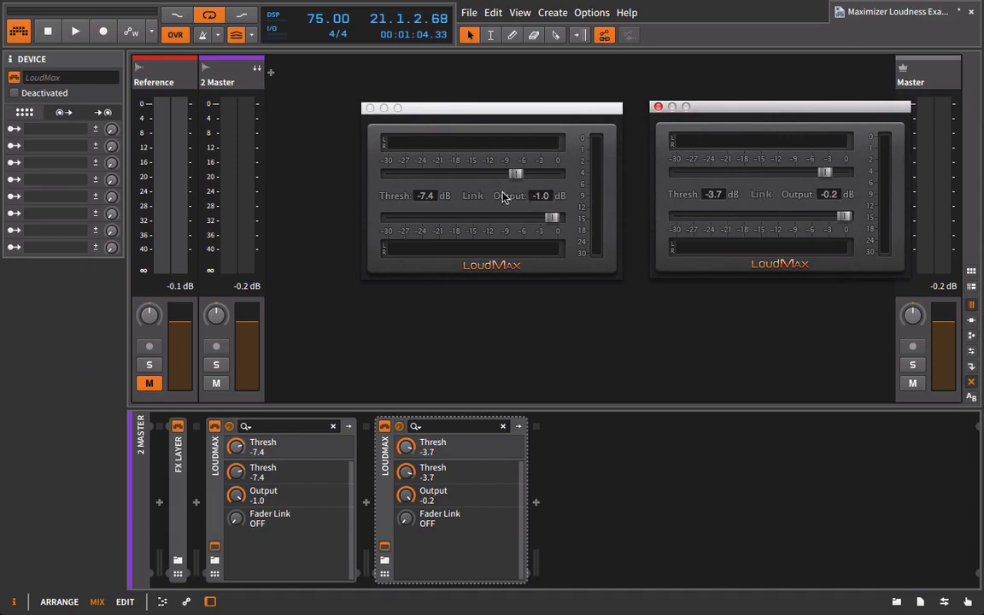
pyautogui.click(468, 108)
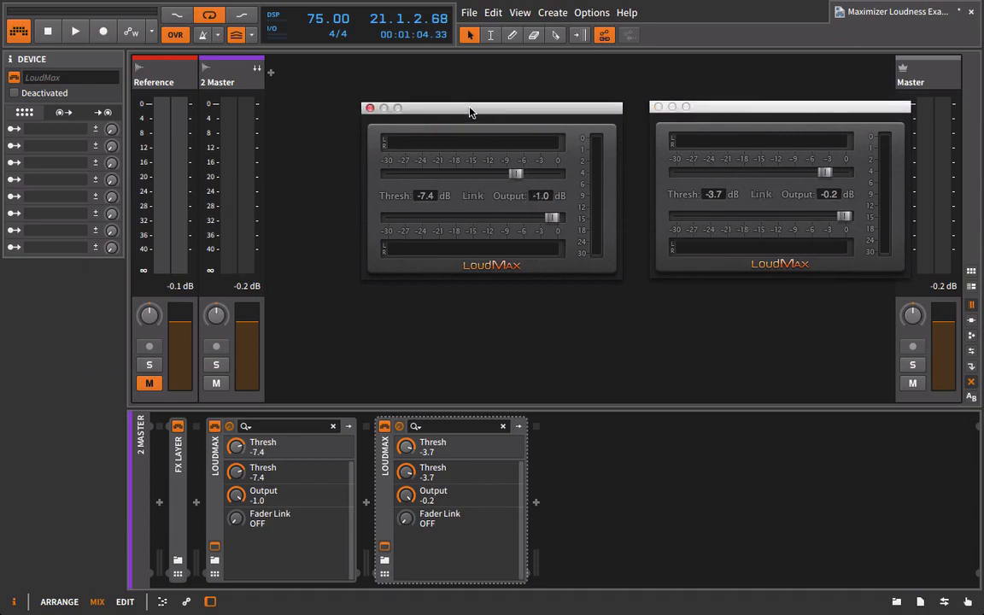